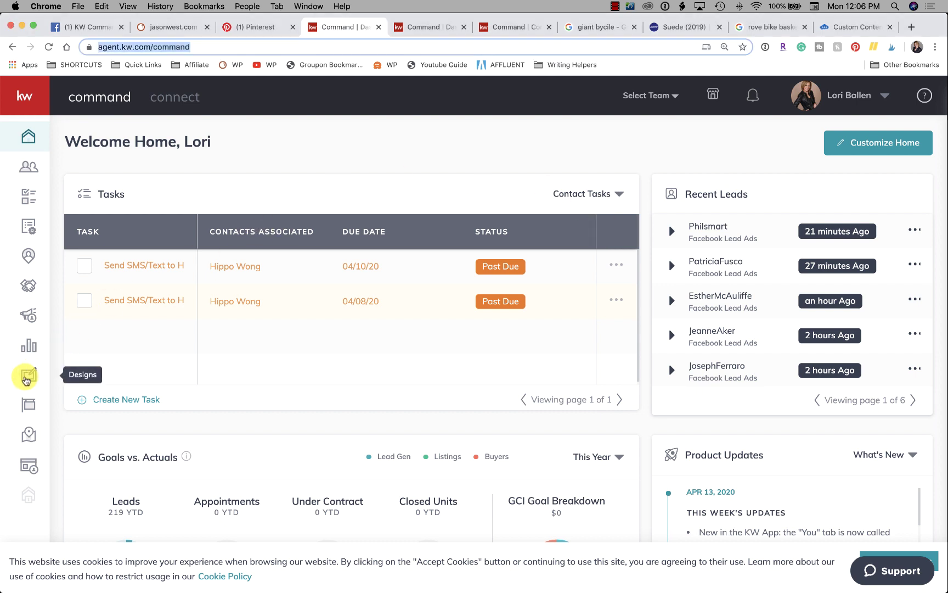
Step: Show only Social design templates and accept the cookie notice
{"action": "left_click", "coordinate": [31, 379]}
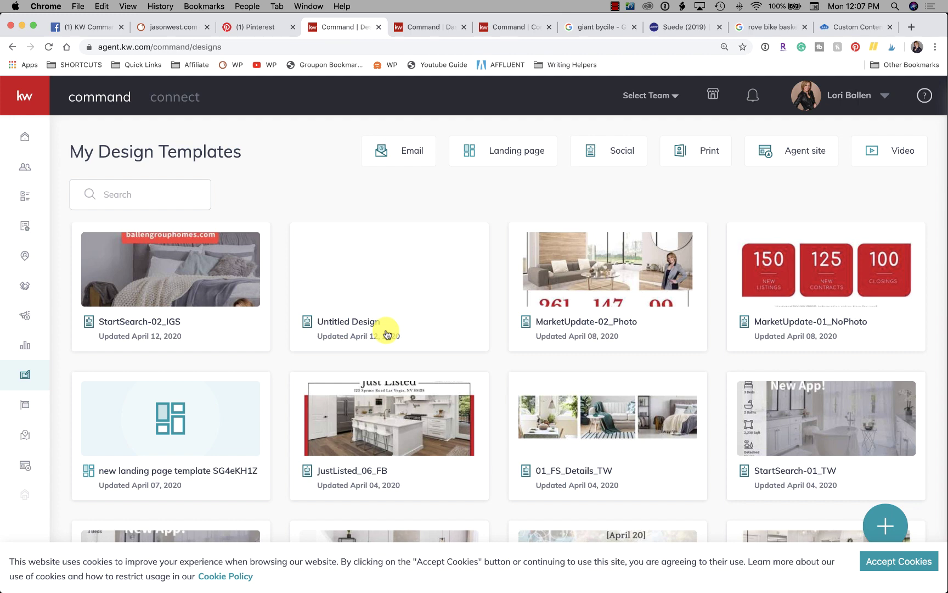
{"action": "left_click", "coordinate": [497, 156]}
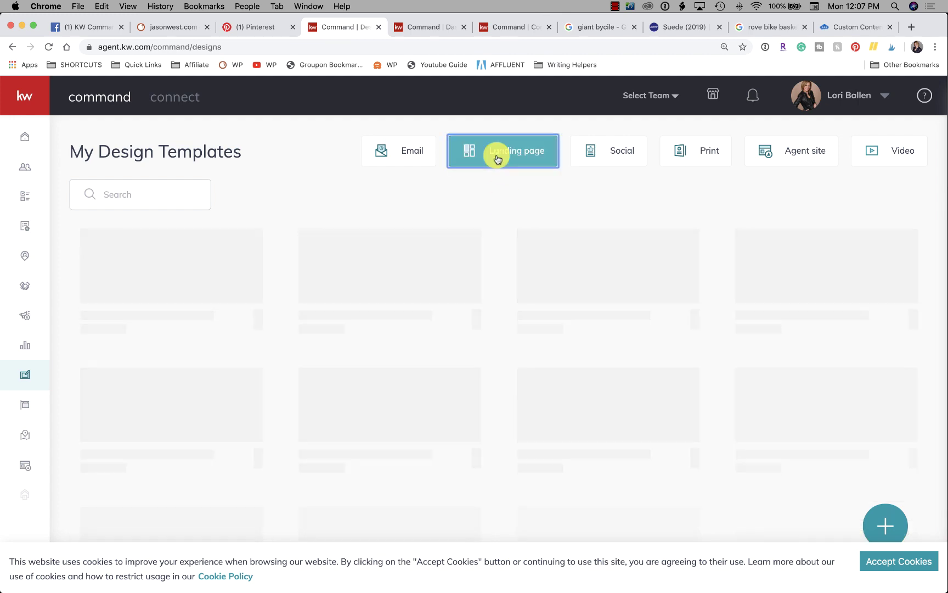
{"action": "left_click", "coordinate": [619, 156]}
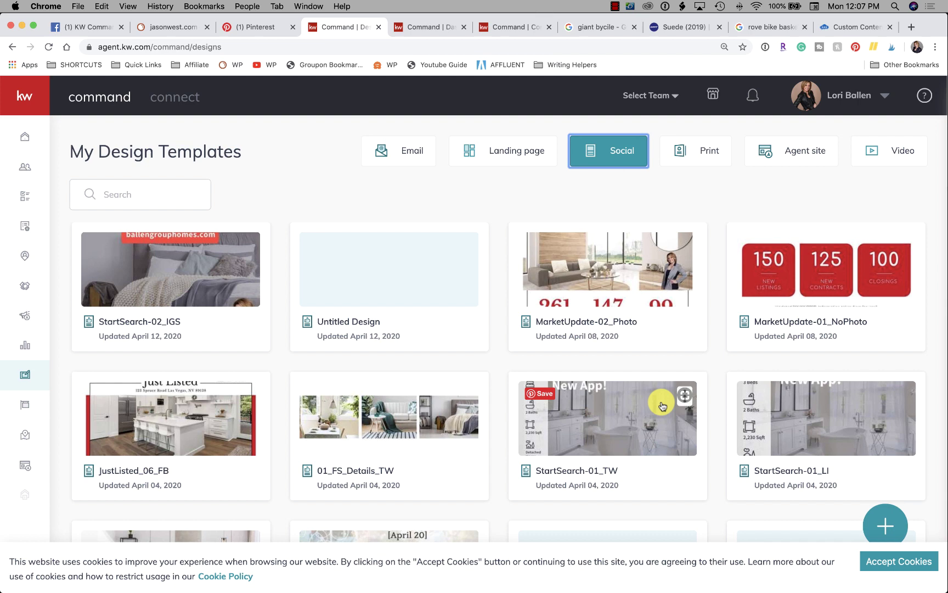
{"action": "scroll", "coordinate": [659, 400], "scroll_direction": "down", "scroll_amount": 3}
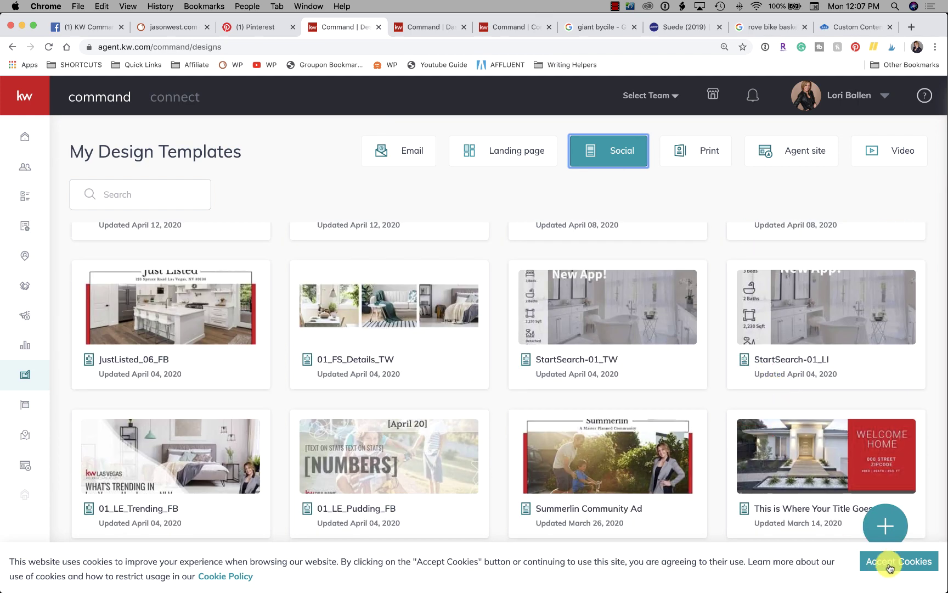
{"action": "left_click", "coordinate": [884, 563]}
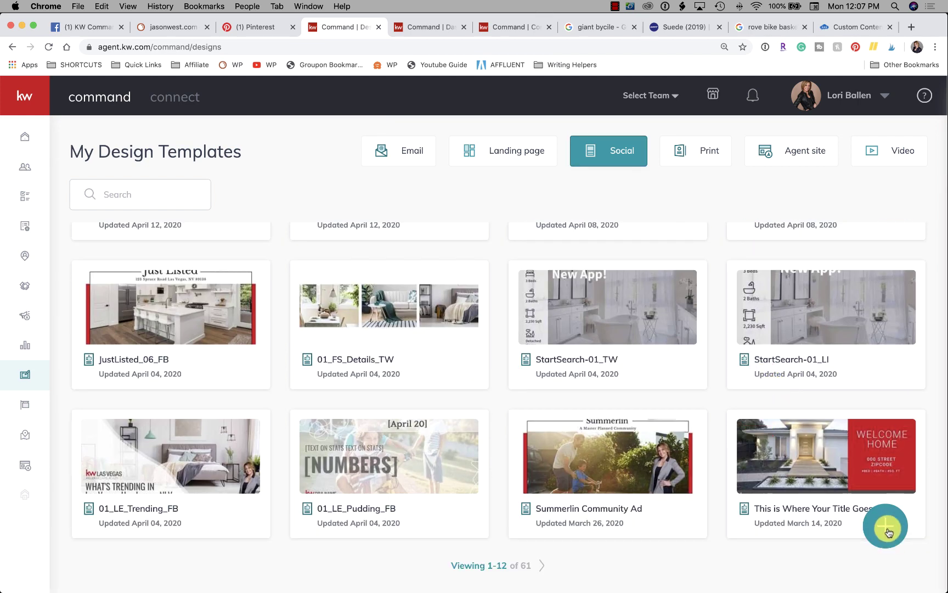
Step: Start a new design with the Social type selected
{"action": "left_click", "coordinate": [884, 528]}
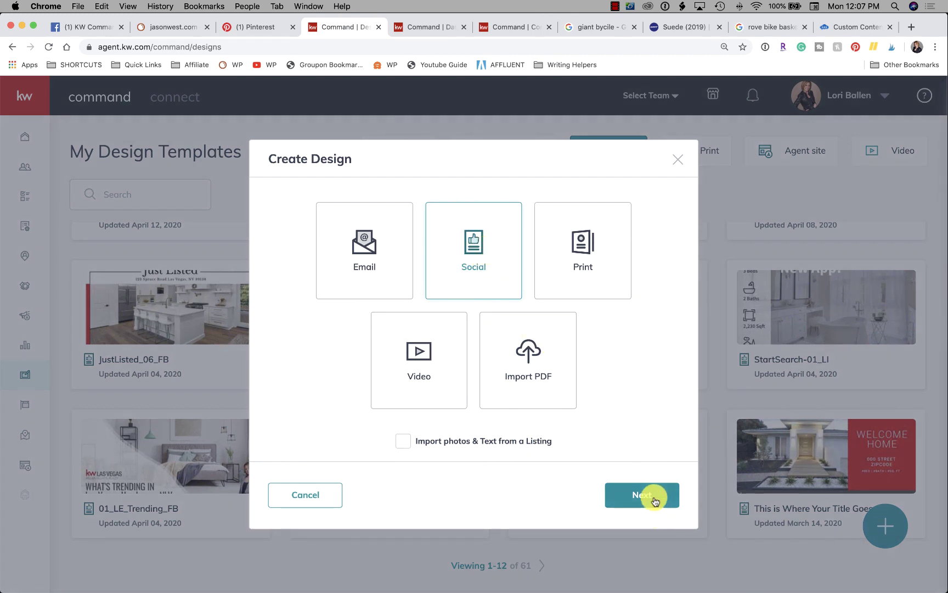
{"action": "left_click", "coordinate": [650, 495]}
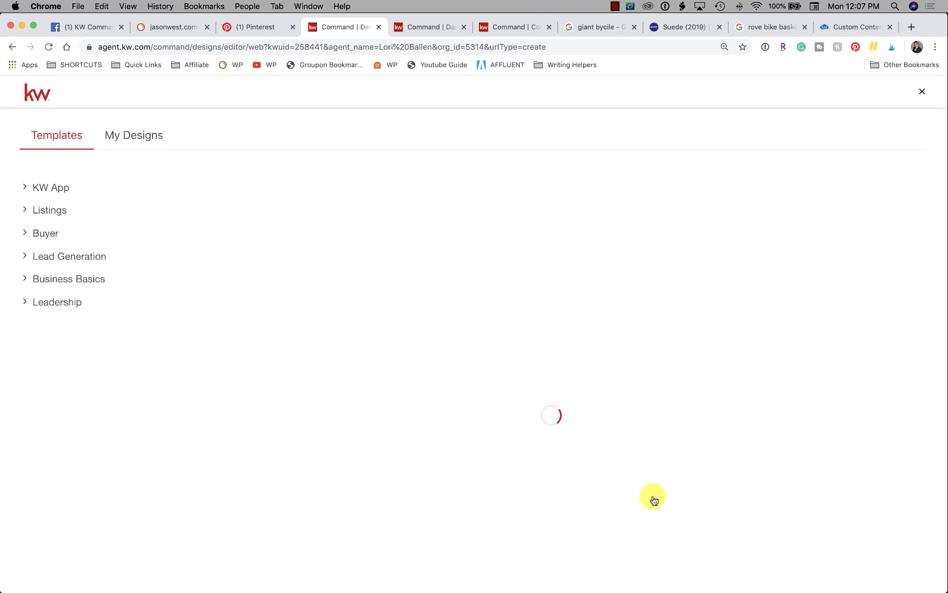
Step: Open the Listings > Local Expert template 01_LE_RentorBuy_FB in the editor
{"action": "mouse_move", "coordinate": [214, 268]}
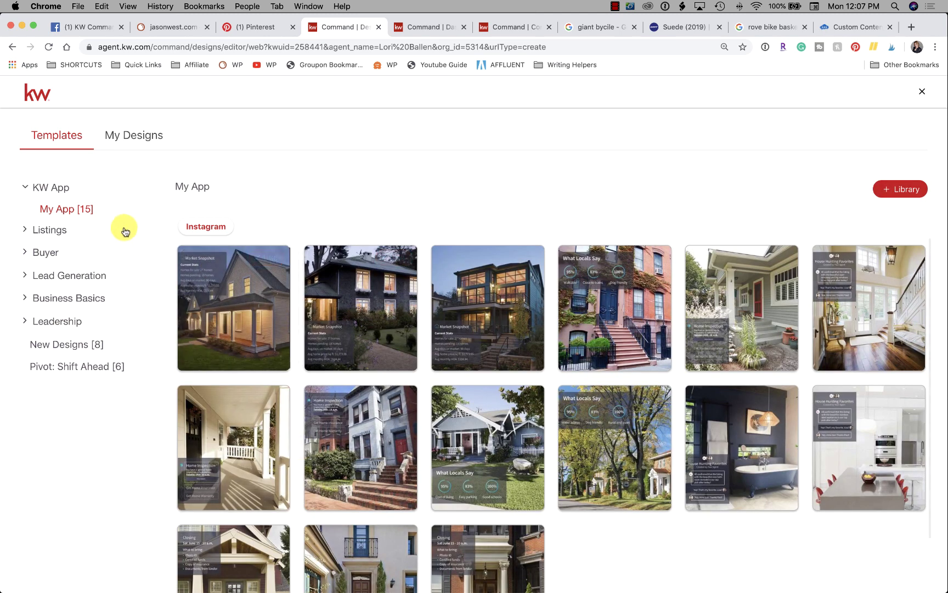
{"action": "left_click", "coordinate": [51, 233]}
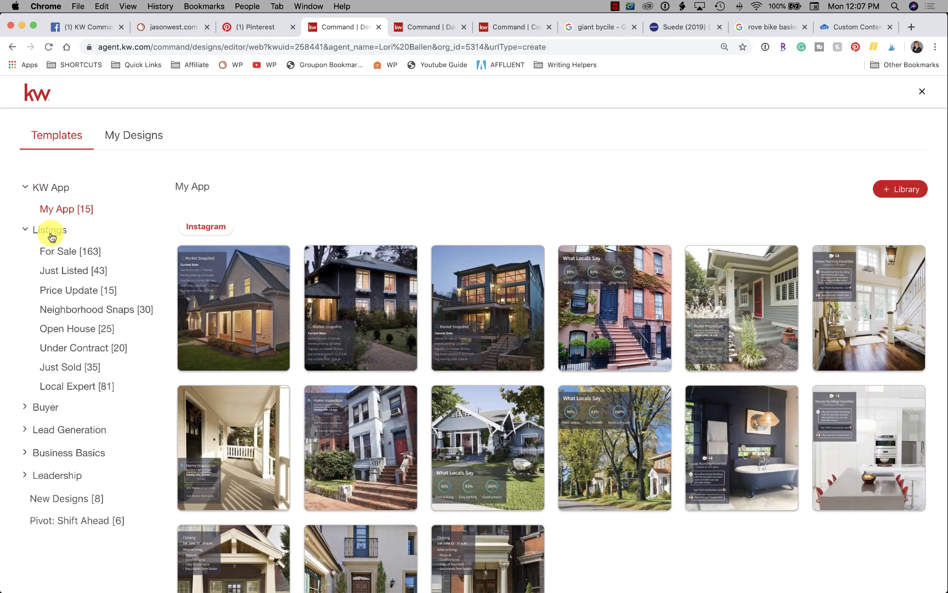
{"action": "left_click", "coordinate": [87, 309]}
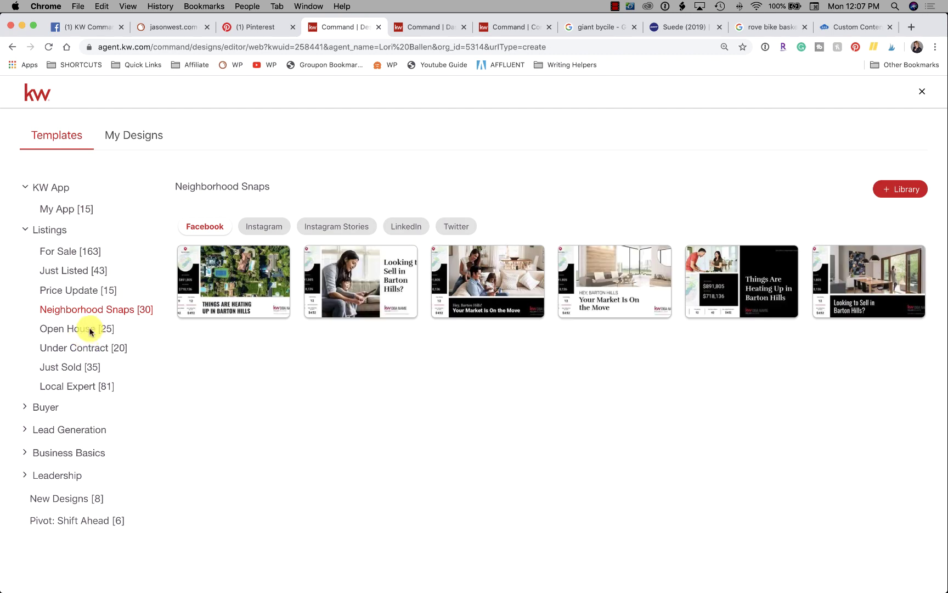
{"action": "left_click", "coordinate": [91, 330]}
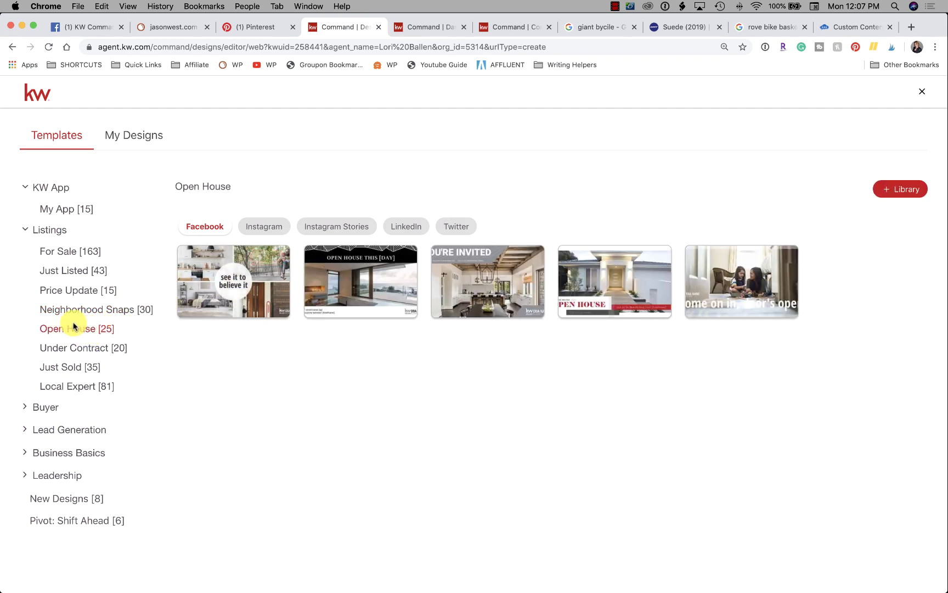
{"action": "left_click", "coordinate": [77, 388]}
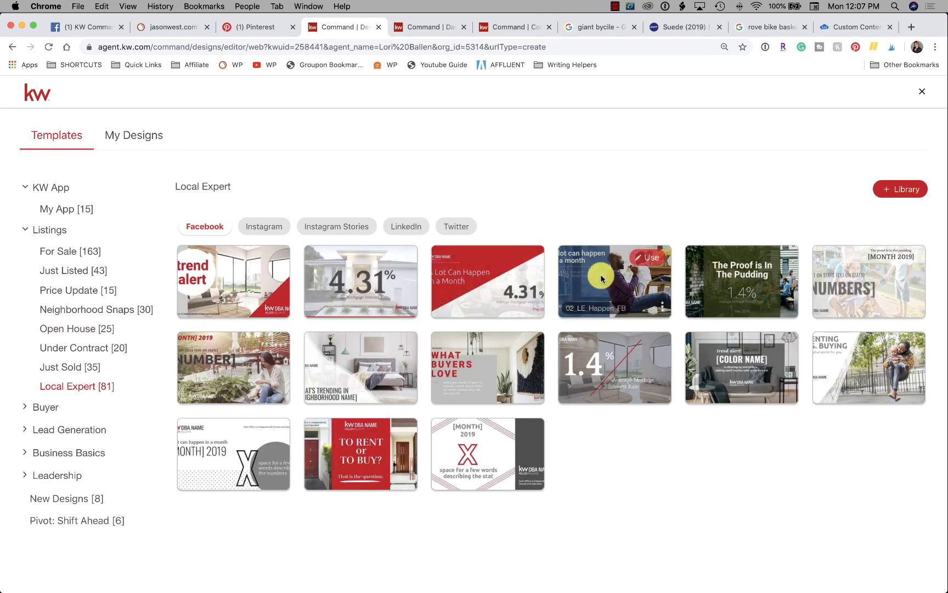
{"action": "mouse_move", "coordinate": [857, 361]}
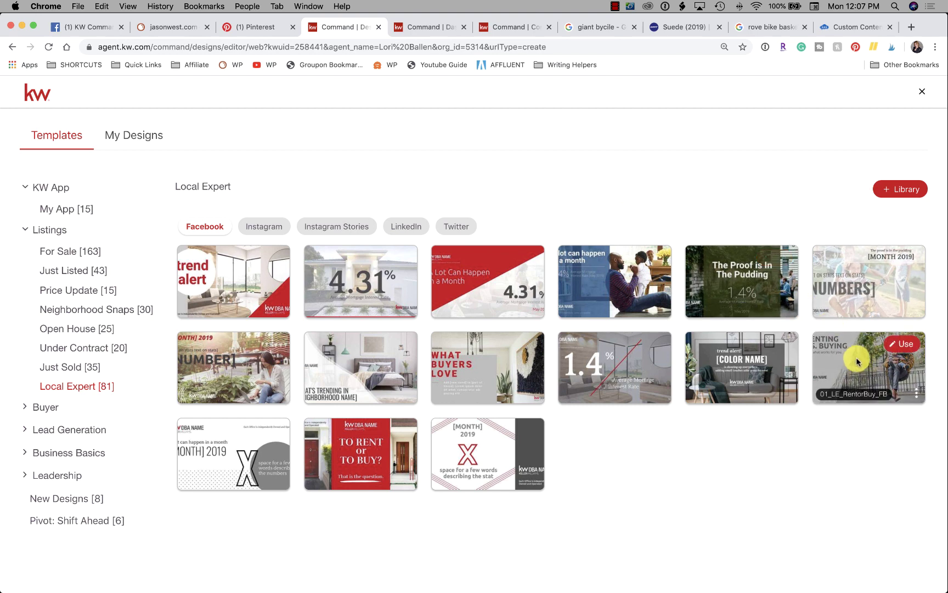
{"action": "left_click", "coordinate": [899, 348]}
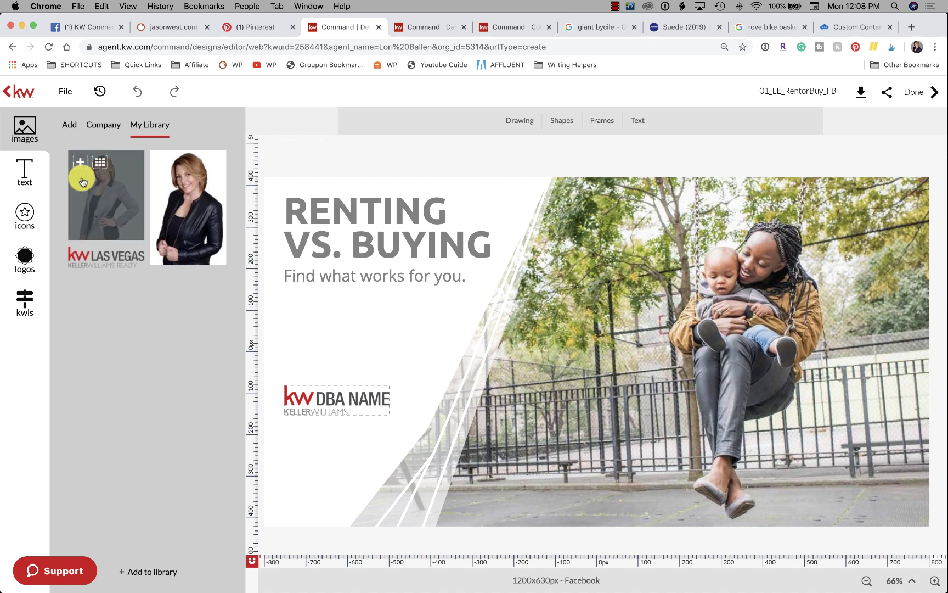
Step: Browse the Company image library to the Lifestyle - At Home photo folder
{"action": "left_click", "coordinate": [103, 125]}
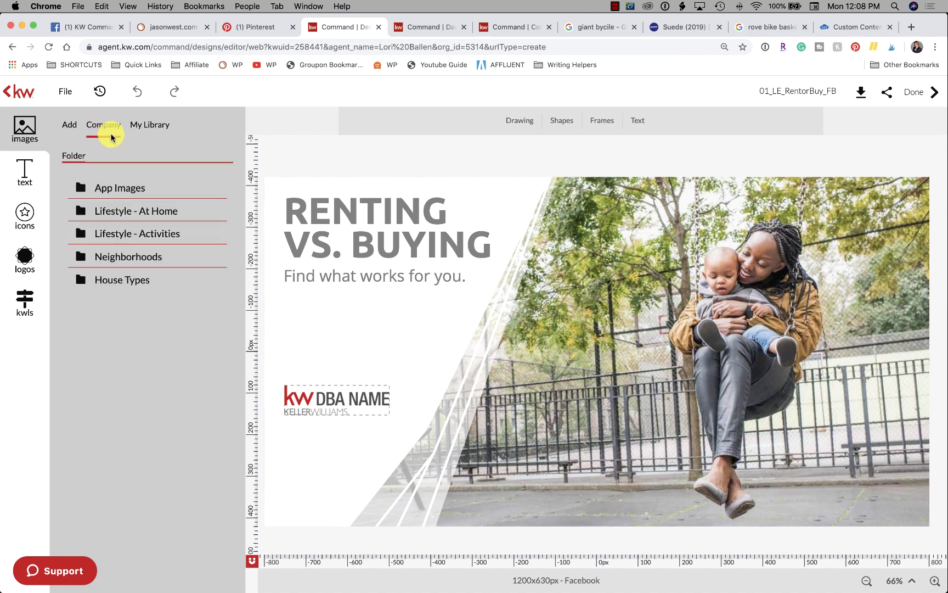
{"action": "left_click", "coordinate": [140, 190]}
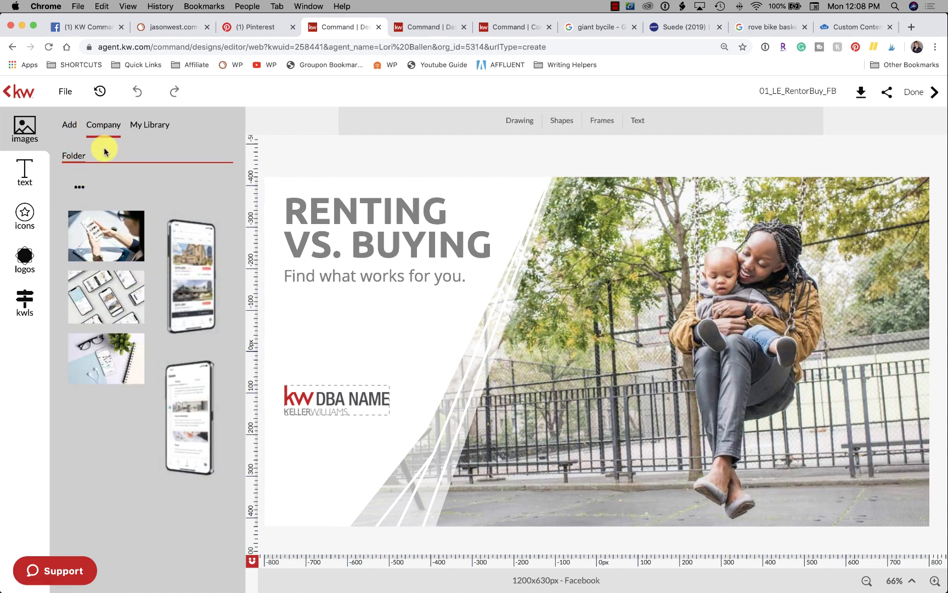
{"action": "left_click", "coordinate": [77, 187]}
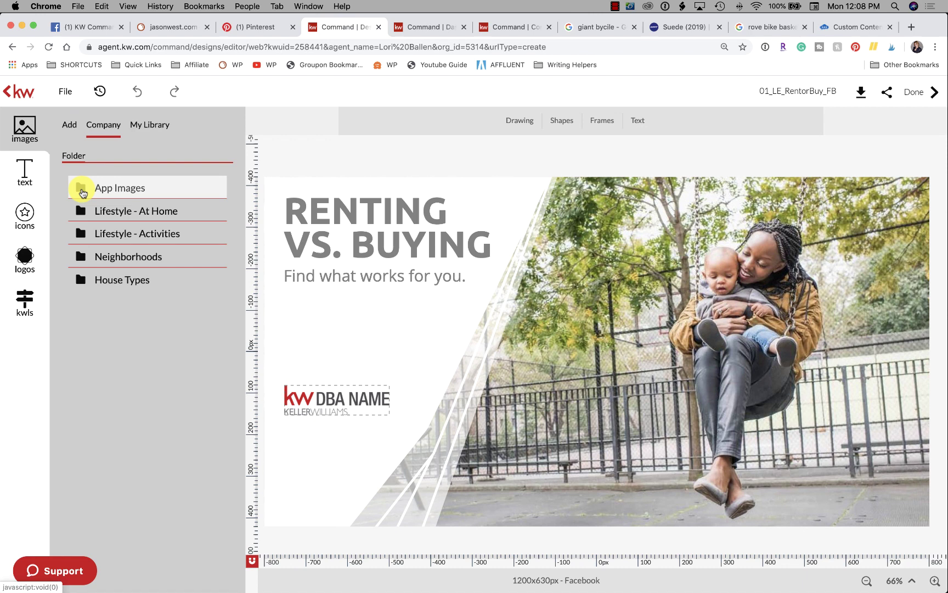
{"action": "left_click", "coordinate": [133, 211]}
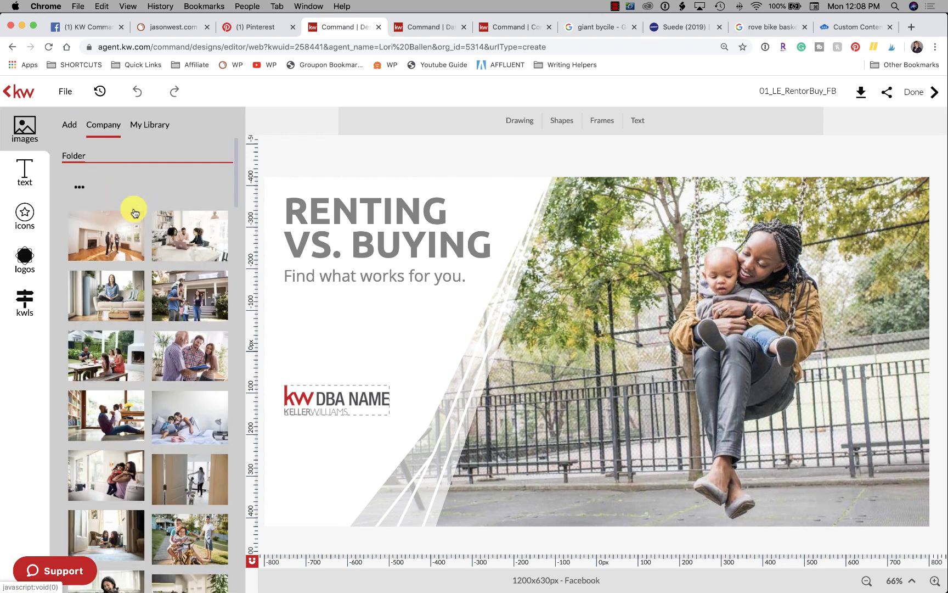
{"action": "scroll", "coordinate": [141, 352], "scroll_direction": "down", "scroll_amount": 3}
{"action": "scroll", "coordinate": [141, 353], "scroll_direction": "down", "scroll_amount": 5}
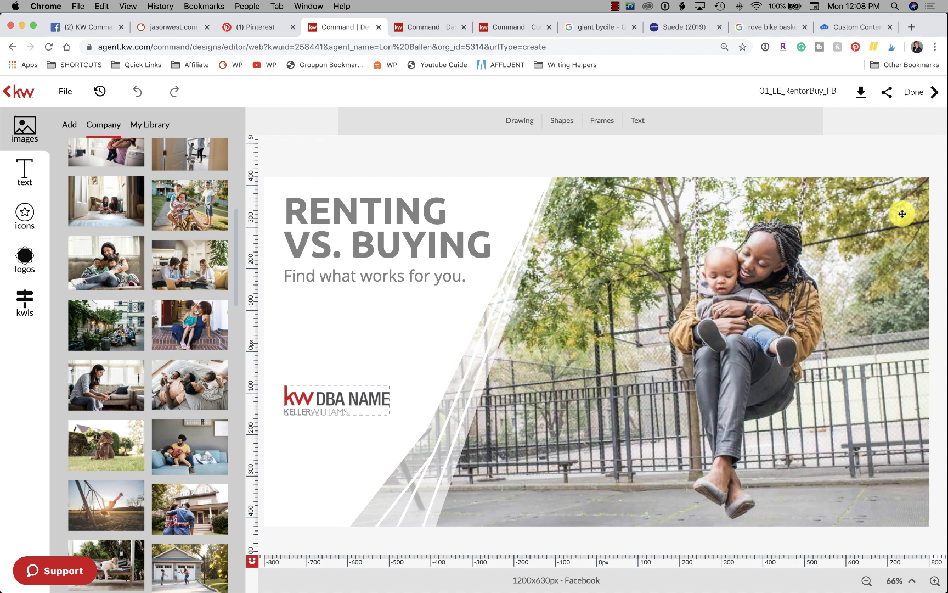
Step: Swap the swing photo for the three people reviewing papers, shifted so everyone shows
{"action": "left_click", "coordinate": [902, 214]}
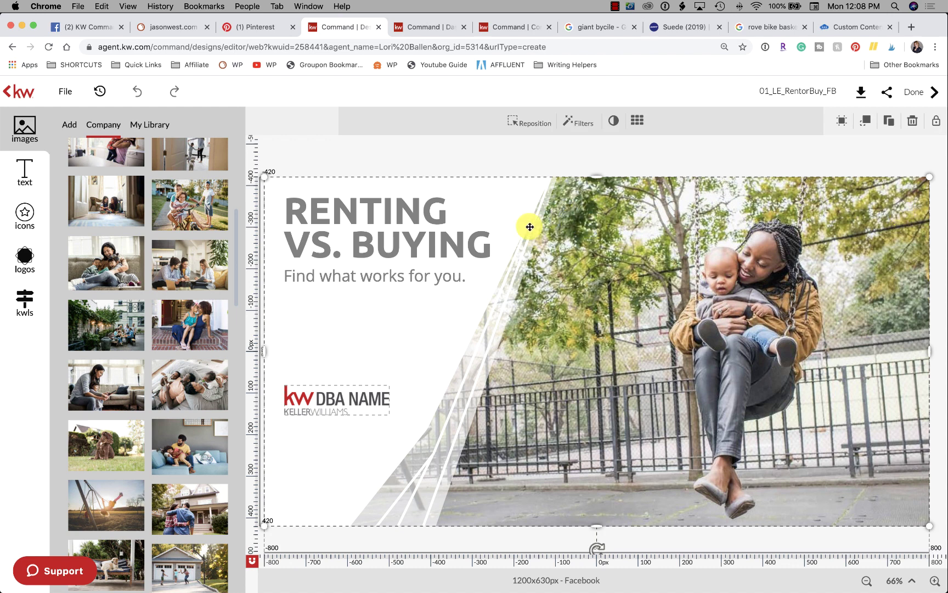
{"action": "mouse_move", "coordinate": [204, 258]}
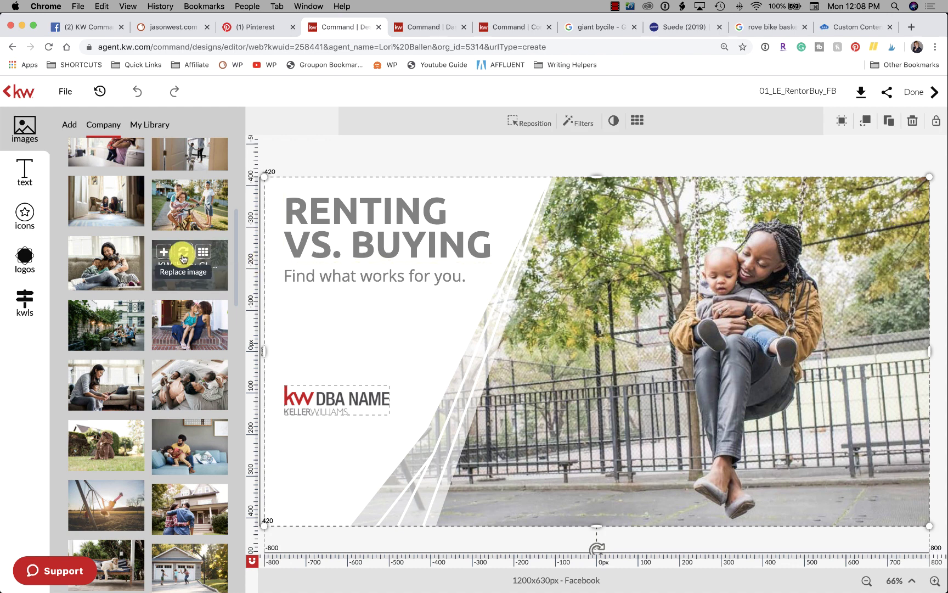
{"action": "left_click", "coordinate": [183, 255]}
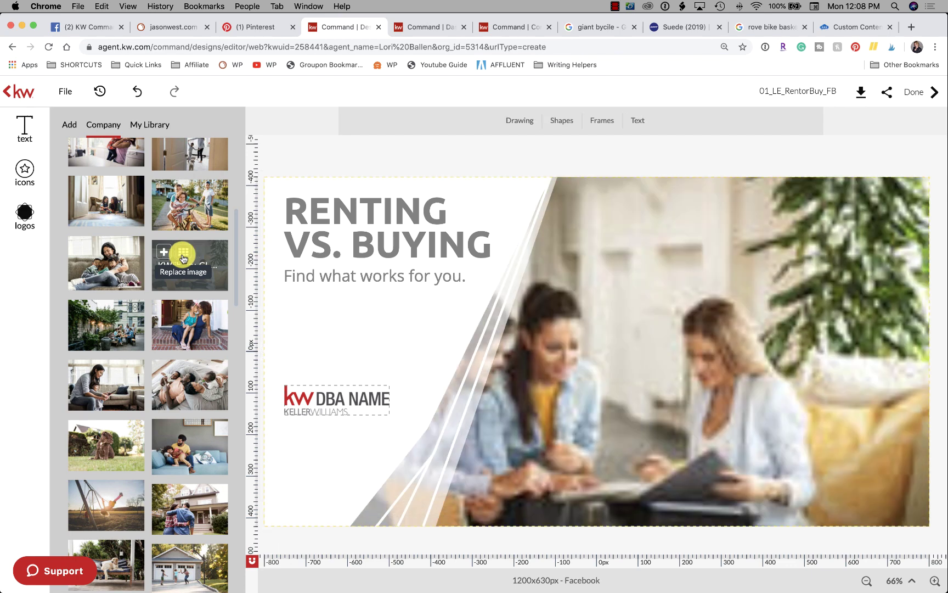
{"action": "left_click_drag", "start_coordinate": [754, 345], "coordinate": [892, 352]}
{"action": "mouse_move", "coordinate": [168, 263]}
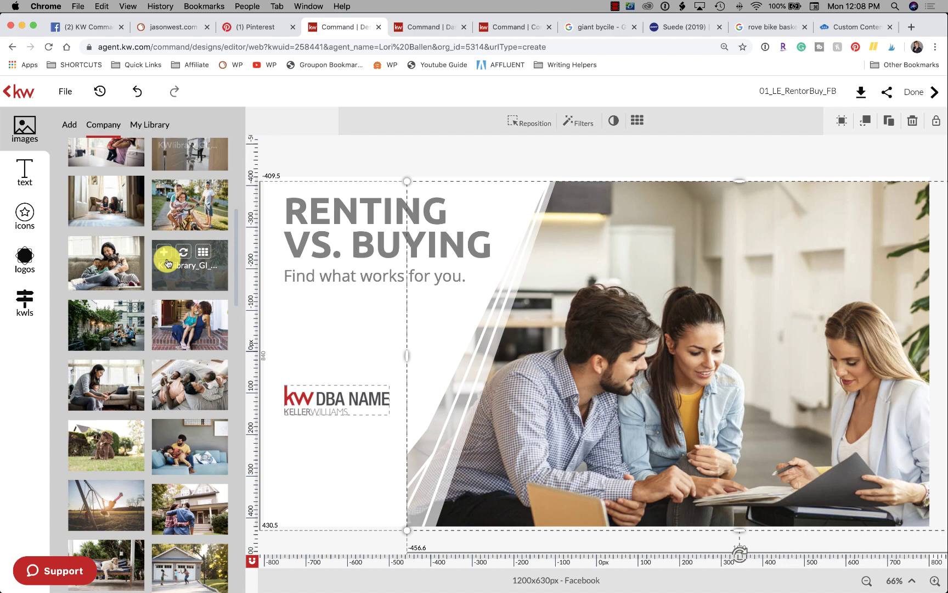
{"action": "scroll", "coordinate": [165, 258], "scroll_direction": "up", "scroll_amount": 5}
Step: Browse the Company library's Lifestyle - Activities photos
{"action": "left_click", "coordinate": [71, 186]}
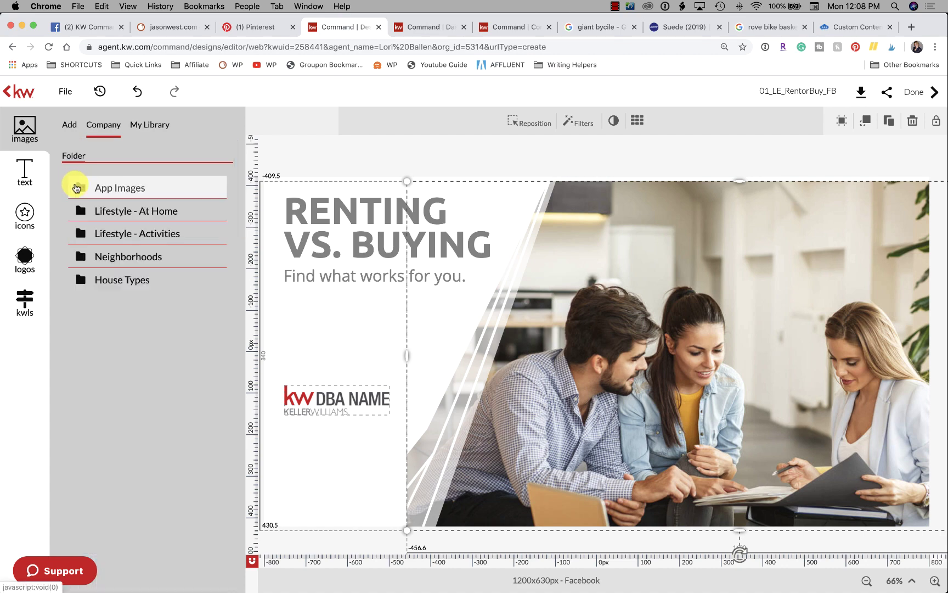
{"action": "left_click", "coordinate": [124, 243]}
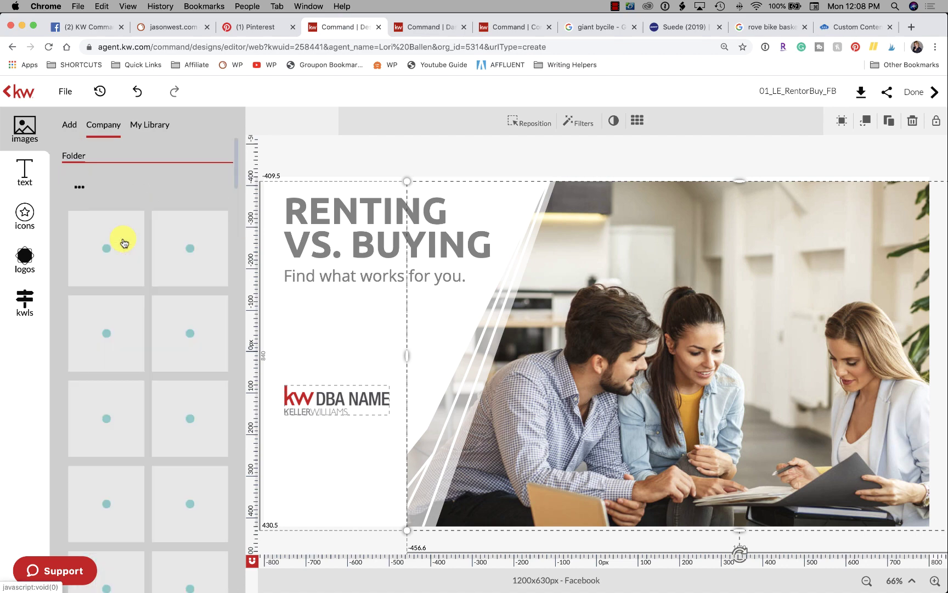
{"action": "scroll", "coordinate": [164, 318], "scroll_direction": "down", "scroll_amount": 10}
{"action": "scroll", "coordinate": [165, 322], "scroll_direction": "down", "scroll_amount": 10}
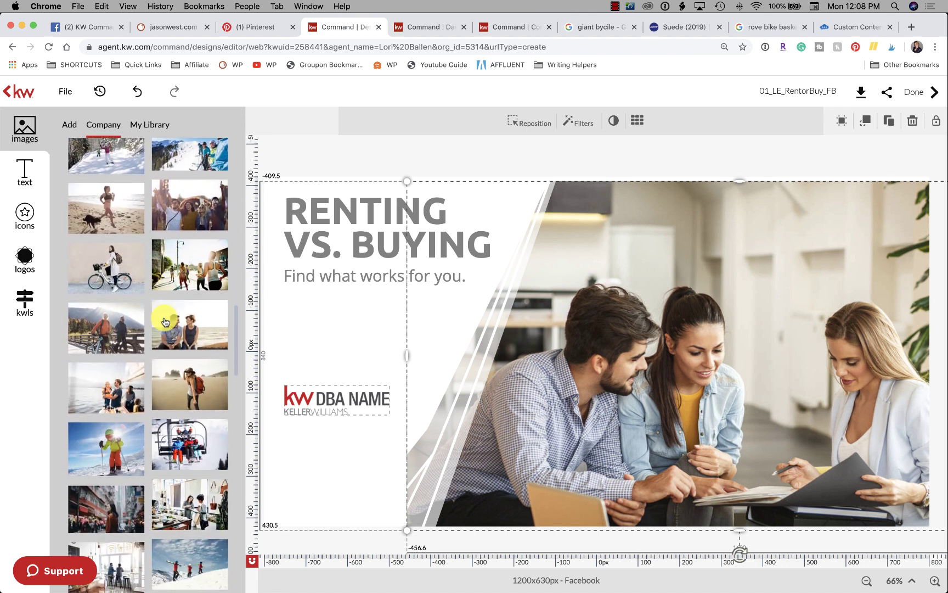
{"action": "scroll", "coordinate": [163, 318], "scroll_direction": "down", "scroll_amount": 2}
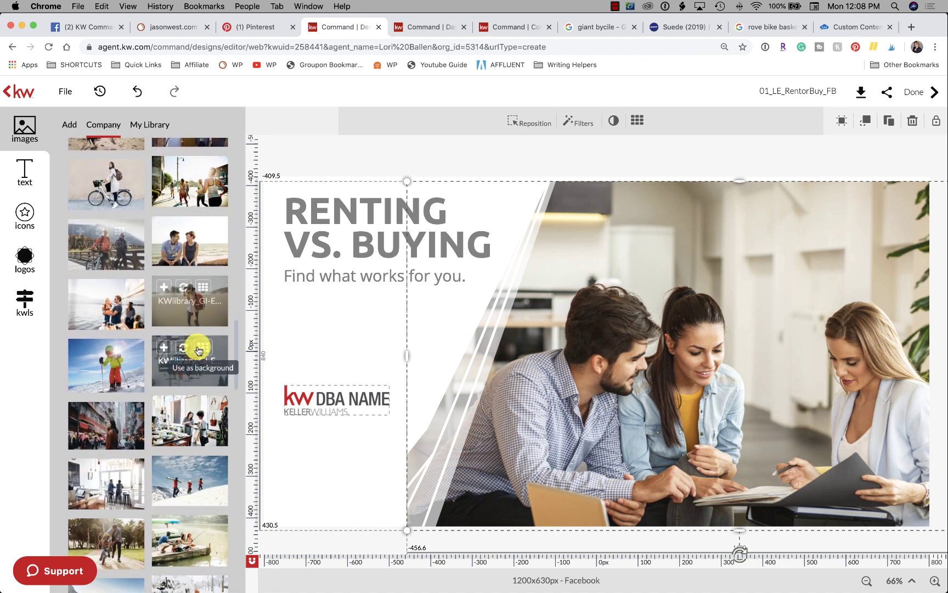
{"action": "scroll", "coordinate": [195, 349], "scroll_direction": "down", "scroll_amount": 2}
{"action": "scroll", "coordinate": [195, 349], "scroll_direction": "down", "scroll_amount": 2}
{"action": "scroll", "coordinate": [197, 255], "scroll_direction": "up", "scroll_amount": 15}
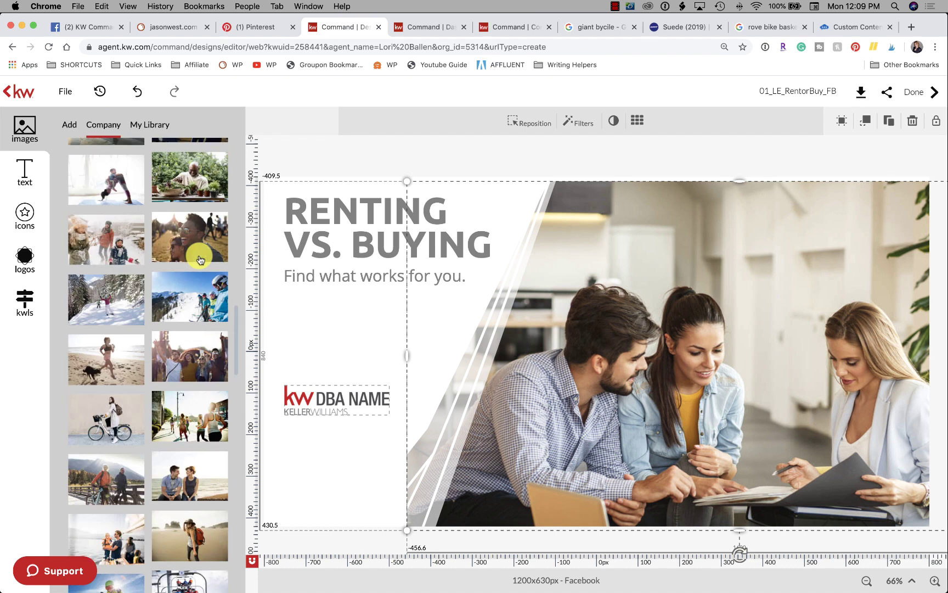
Step: Use the park bench photo of two older women, slid so both are visible
{"action": "left_click", "coordinate": [88, 187]}
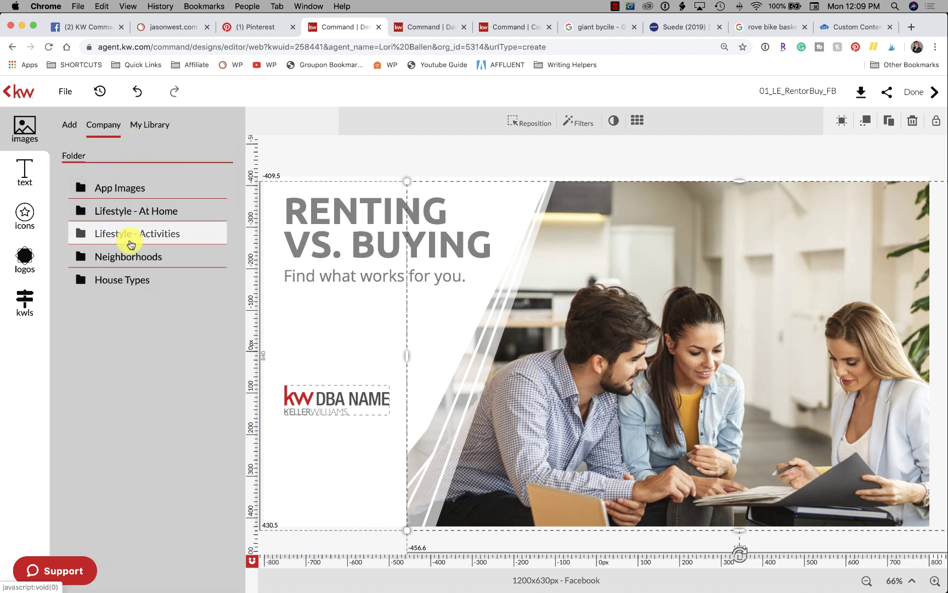
{"action": "left_click", "coordinate": [140, 256]}
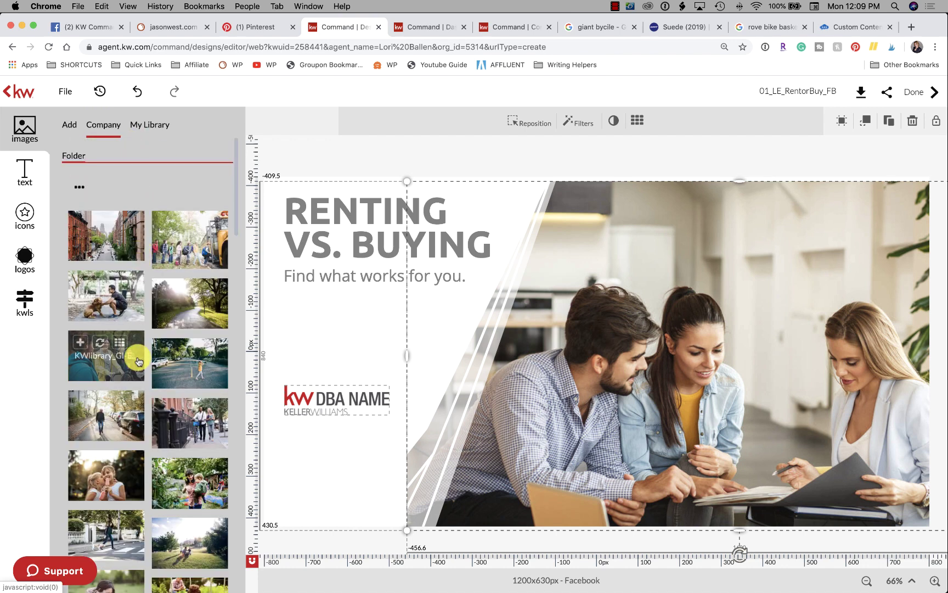
{"action": "scroll", "coordinate": [139, 358], "scroll_direction": "down", "scroll_amount": 6}
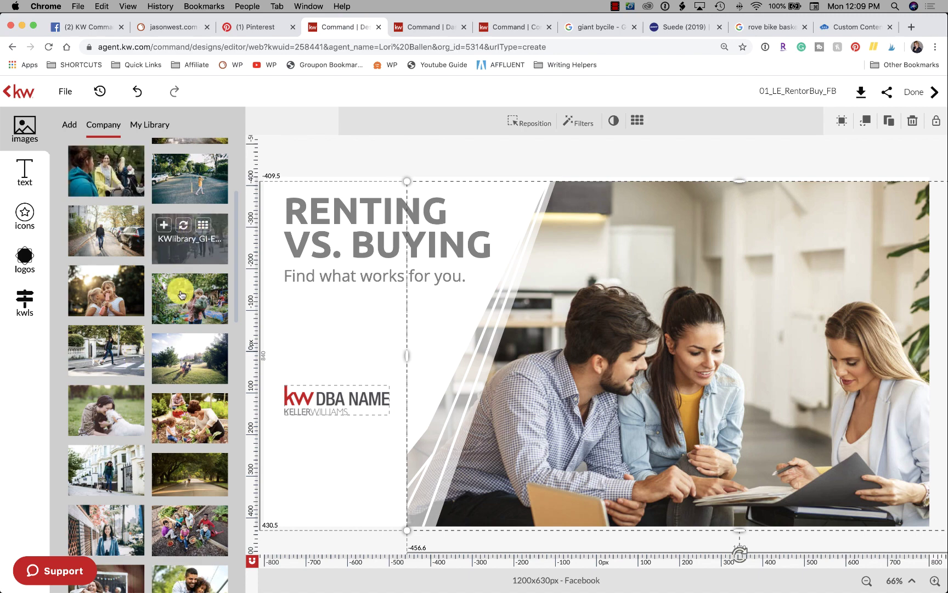
{"action": "scroll", "coordinate": [171, 325], "scroll_direction": "down", "scroll_amount": 10}
{"action": "scroll", "coordinate": [170, 325], "scroll_direction": "down", "scroll_amount": 10}
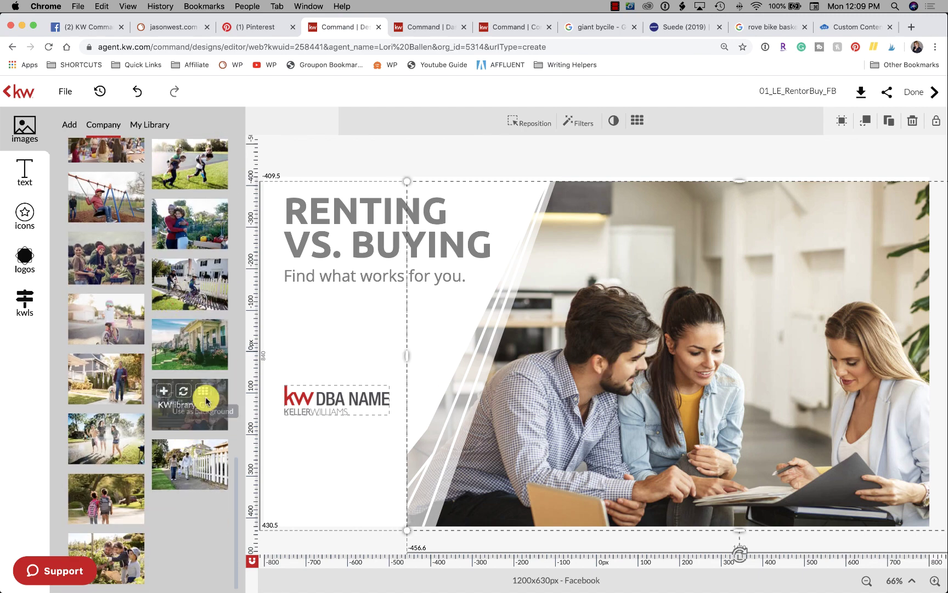
{"action": "left_click", "coordinate": [184, 394]}
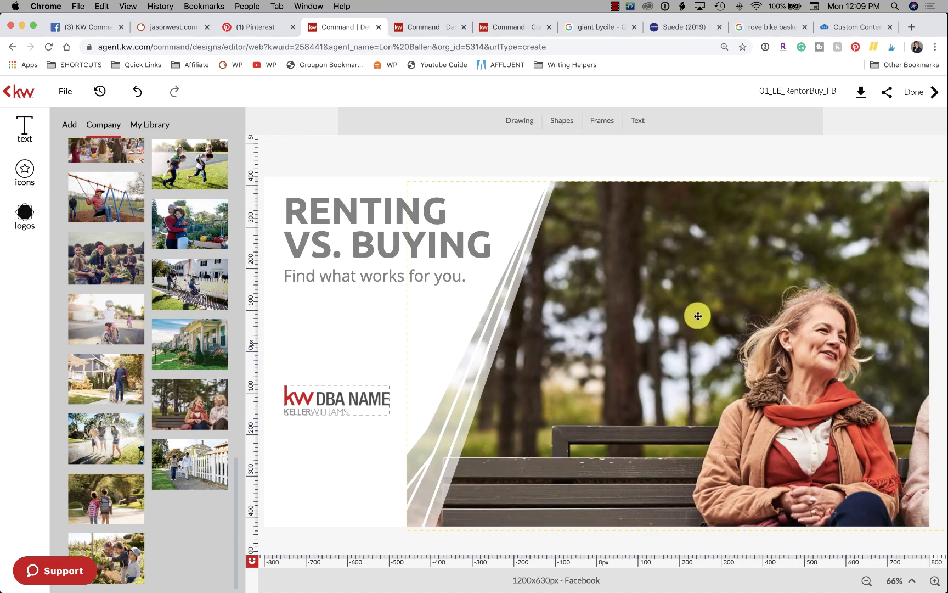
{"action": "left_click_drag", "start_coordinate": [734, 313], "coordinate": [608, 305]}
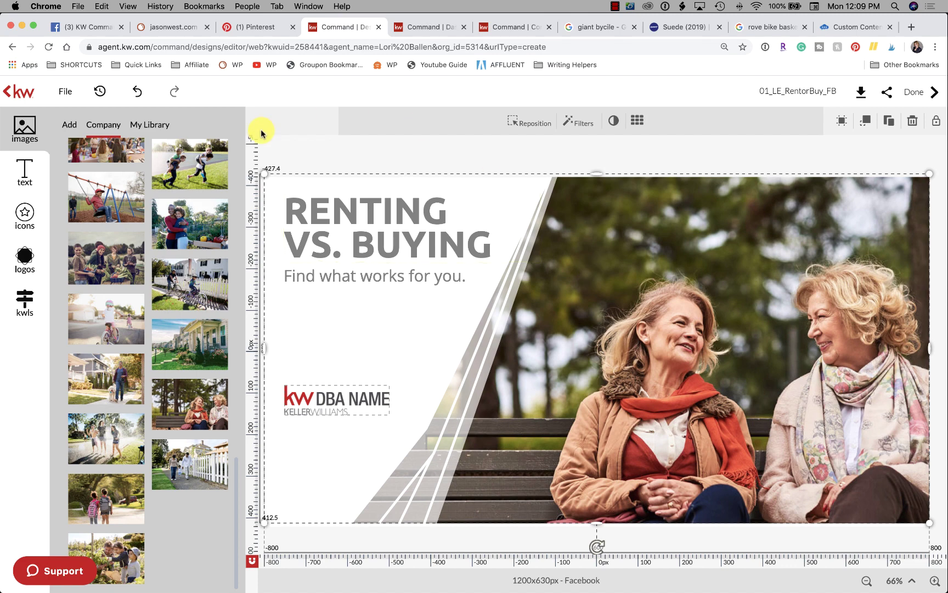
Step: Use the House Types kitchen photo with pendant lights and a dark dining table
{"action": "left_click", "coordinate": [87, 127]}
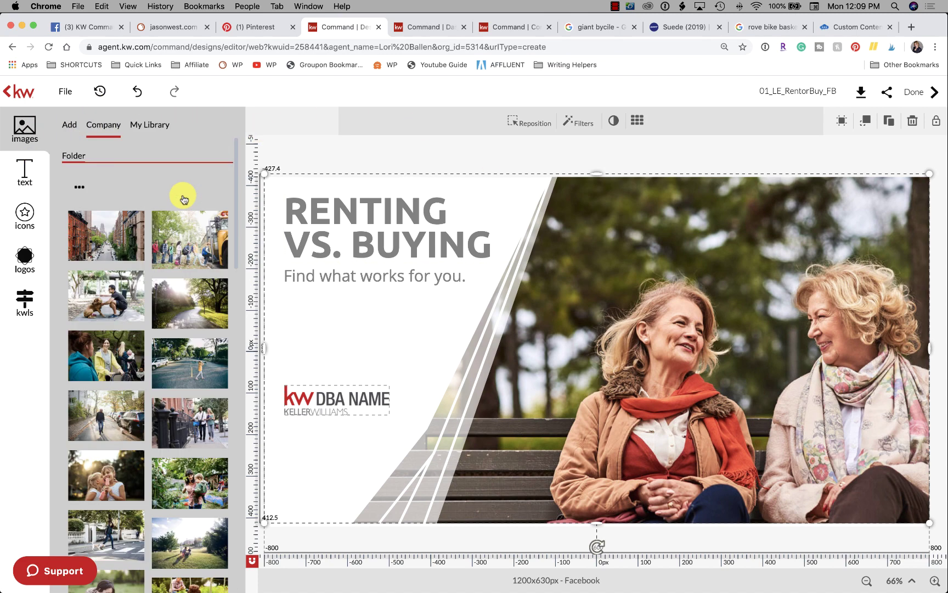
{"action": "left_click", "coordinate": [84, 186]}
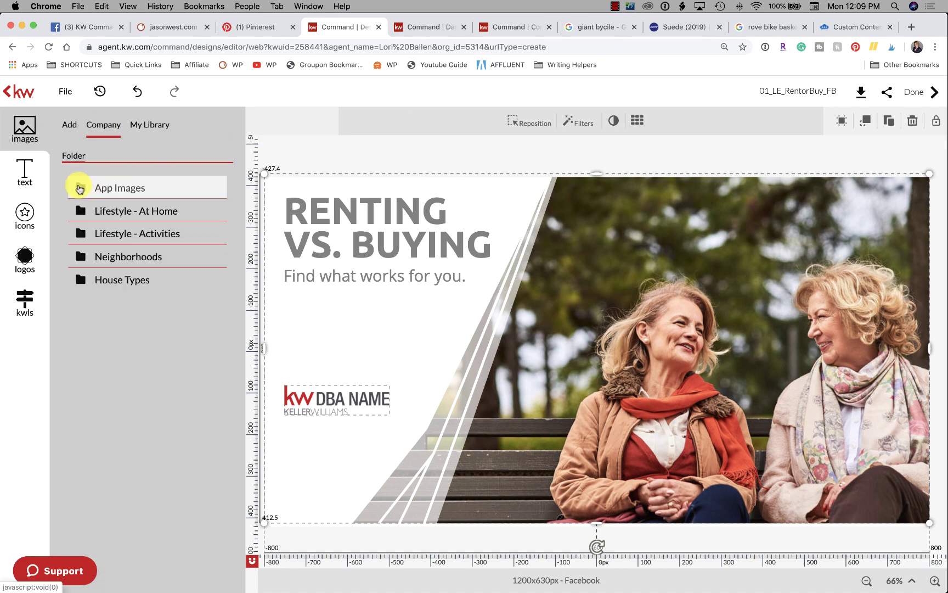
{"action": "left_click", "coordinate": [137, 282]}
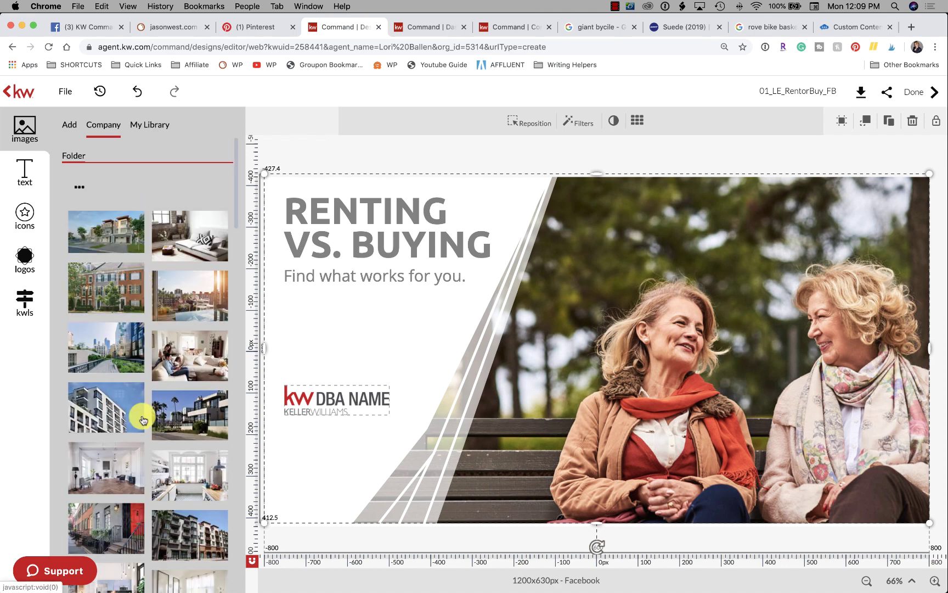
{"action": "scroll", "coordinate": [140, 417], "scroll_direction": "down", "scroll_amount": 10}
{"action": "scroll", "coordinate": [142, 421], "scroll_direction": "down", "scroll_amount": 2}
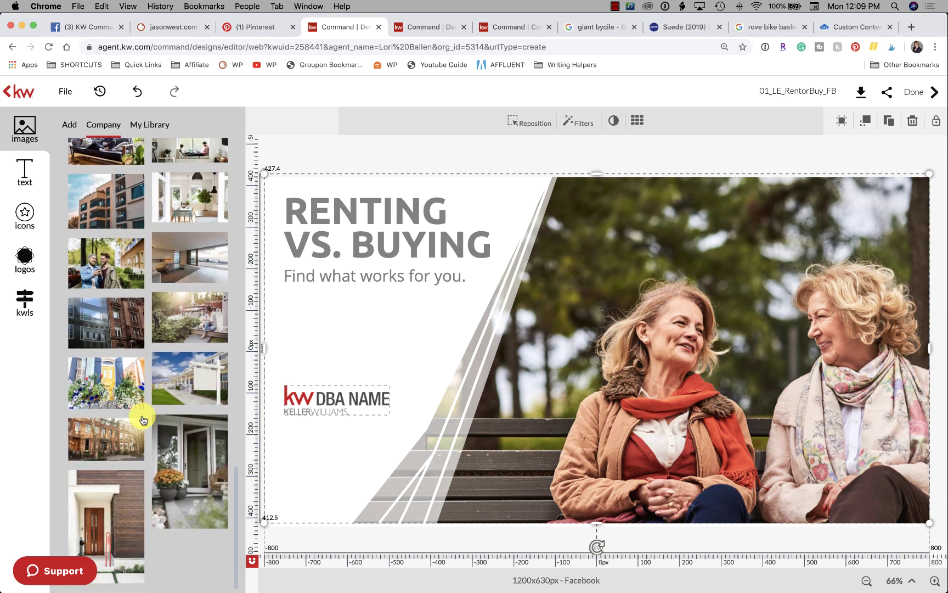
{"action": "scroll", "coordinate": [143, 421], "scroll_direction": "up", "scroll_amount": 15}
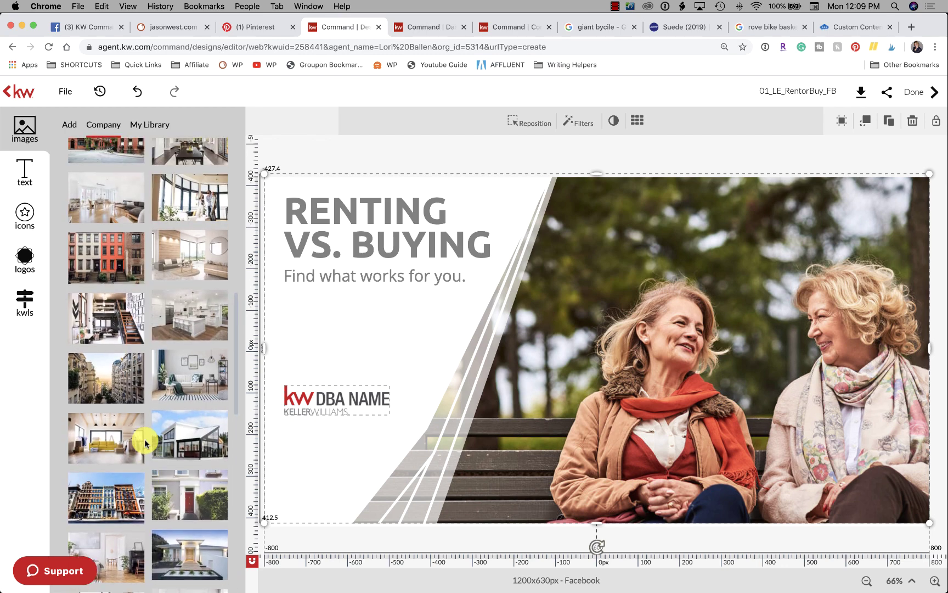
{"action": "scroll", "coordinate": [129, 452], "scroll_direction": "up", "scroll_amount": 3}
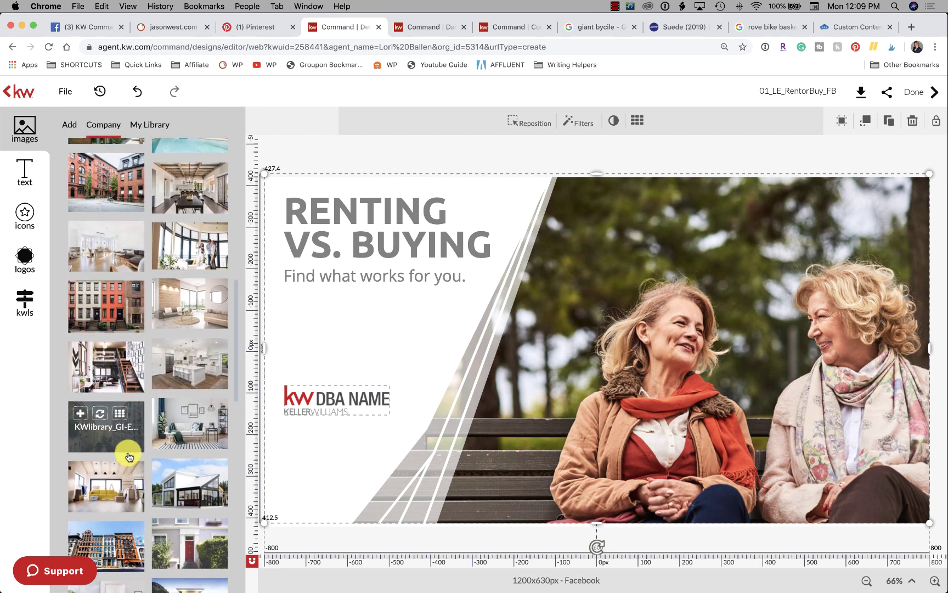
{"action": "scroll", "coordinate": [127, 453], "scroll_direction": "up", "scroll_amount": 2}
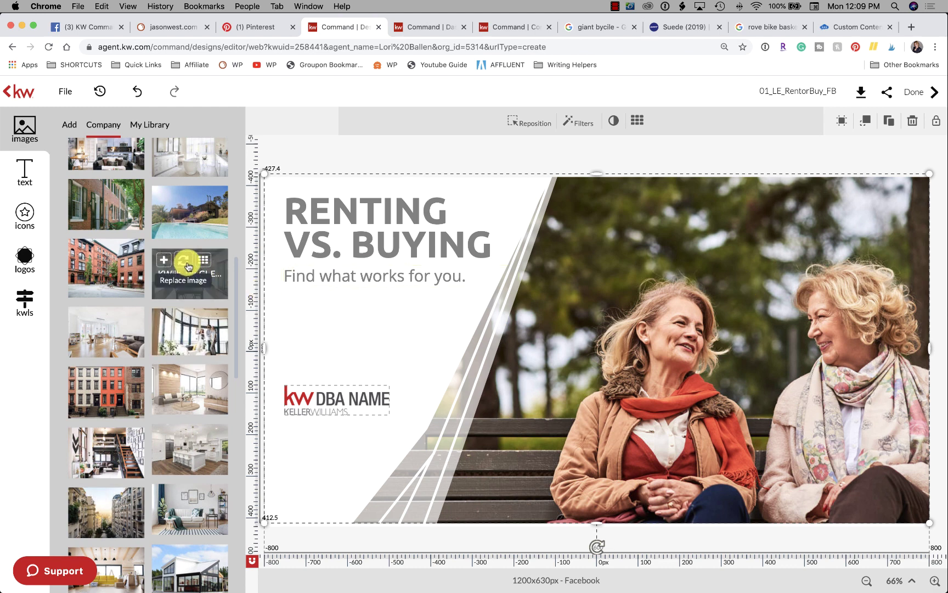
{"action": "left_click", "coordinate": [185, 263]}
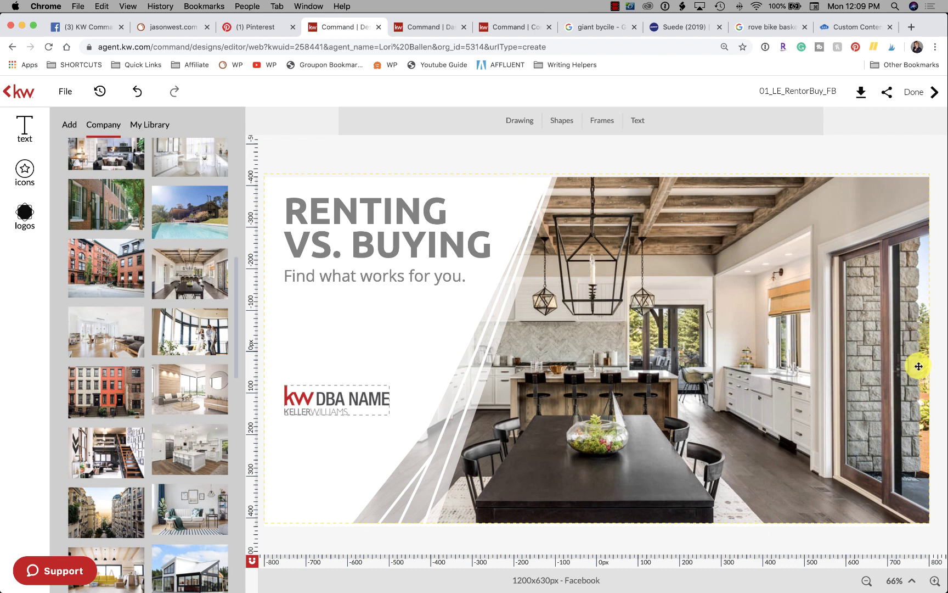
{"action": "left_click", "coordinate": [916, 362]}
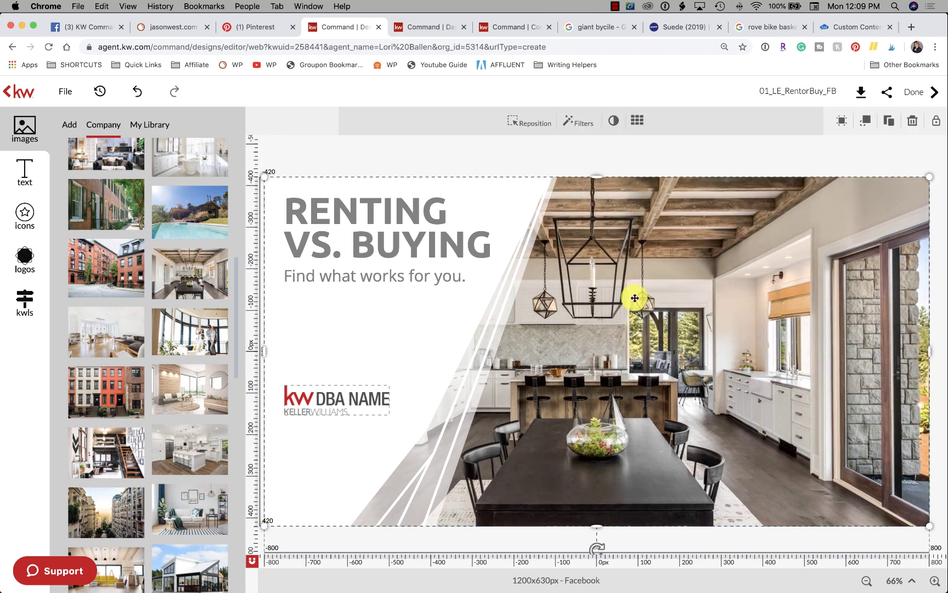